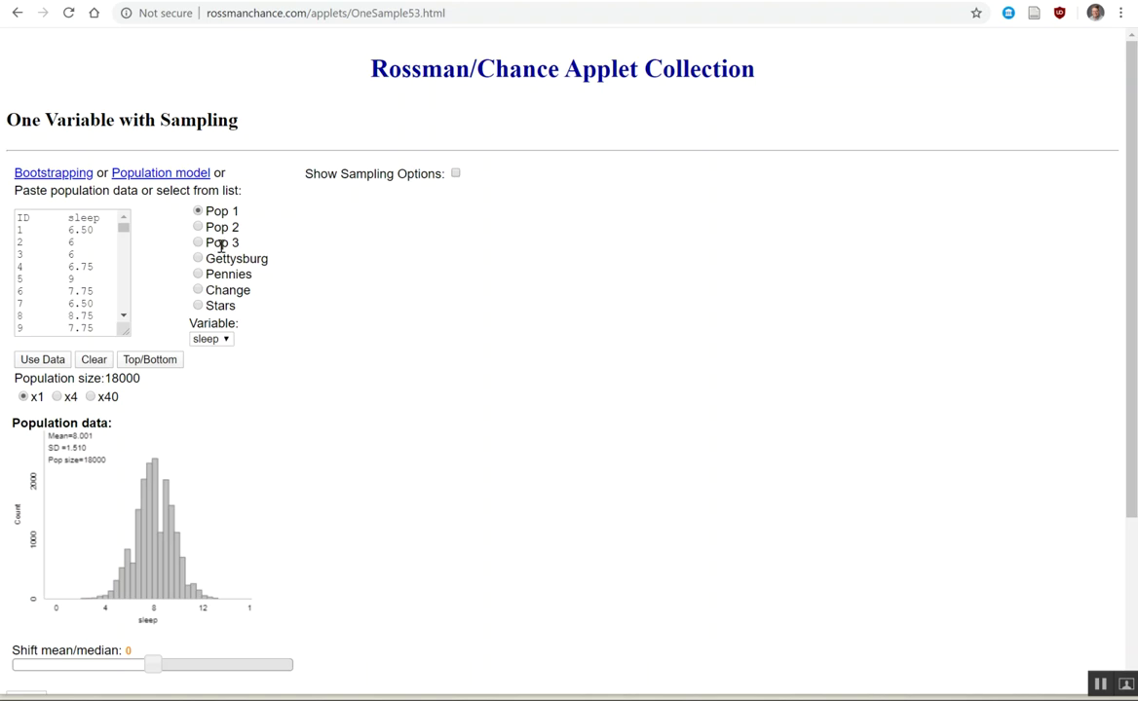
# - Load the Stars population of 100 values (mean 19.600, SD 14.519)
pyautogui.click(198, 306)
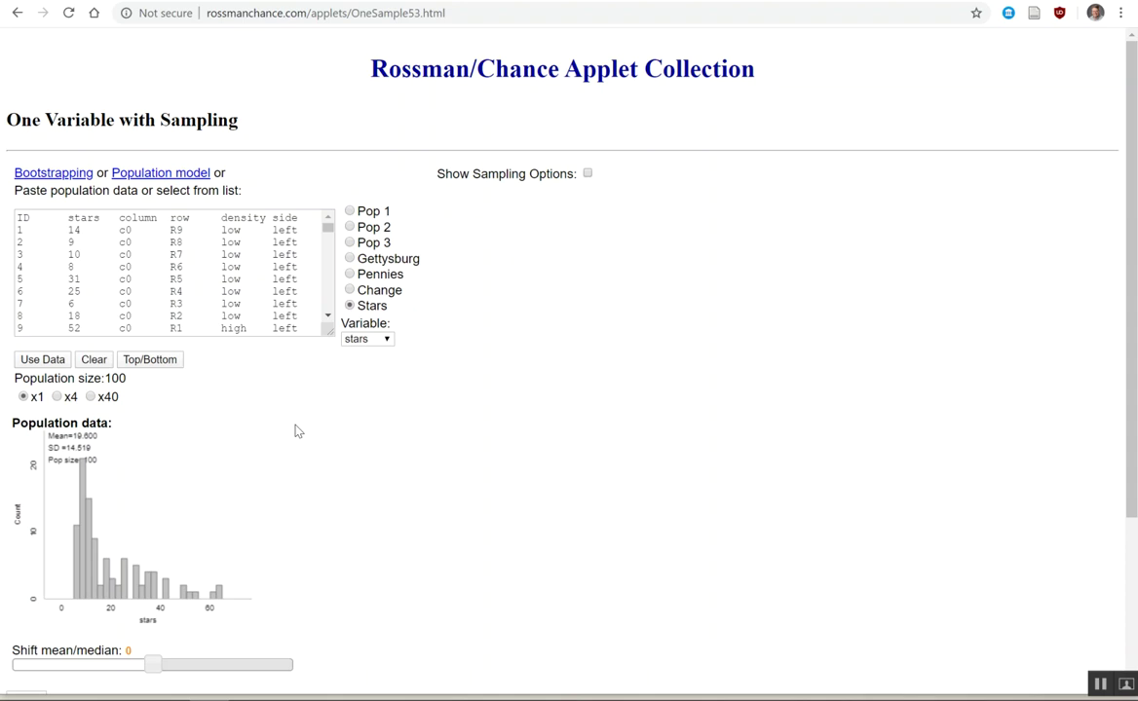
# - Keep 'stars' as the variable and show the sampling options, set to 1 sample of size 10
pyautogui.click(388, 340)
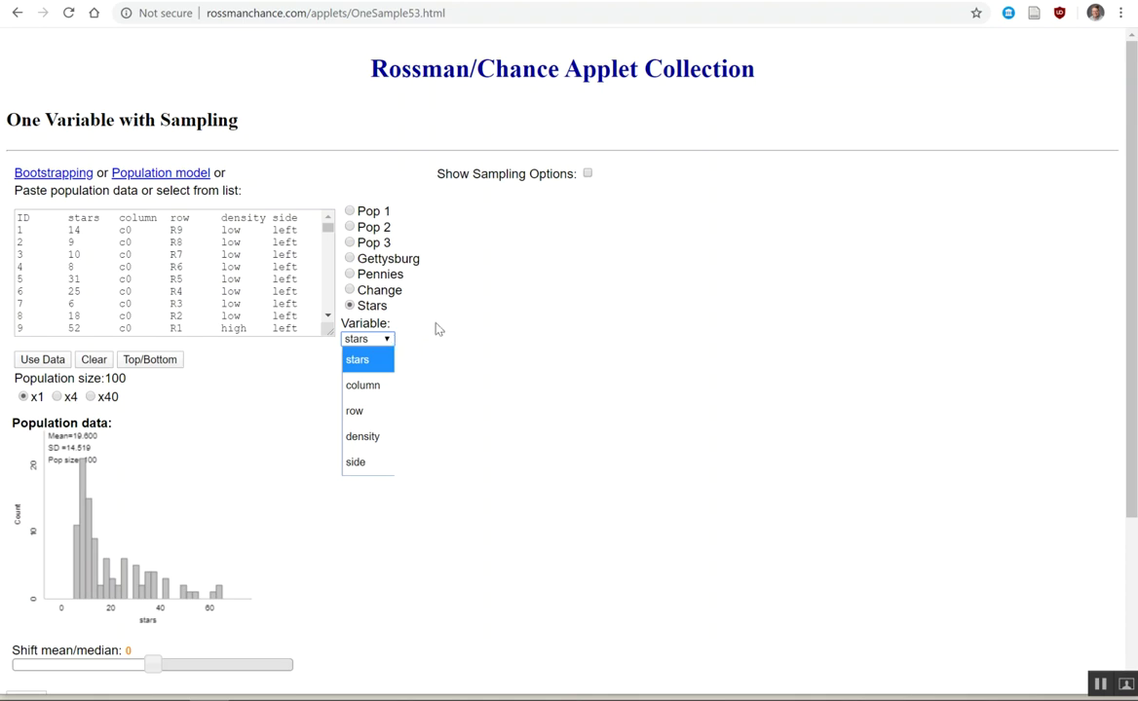
pyautogui.click(436, 328)
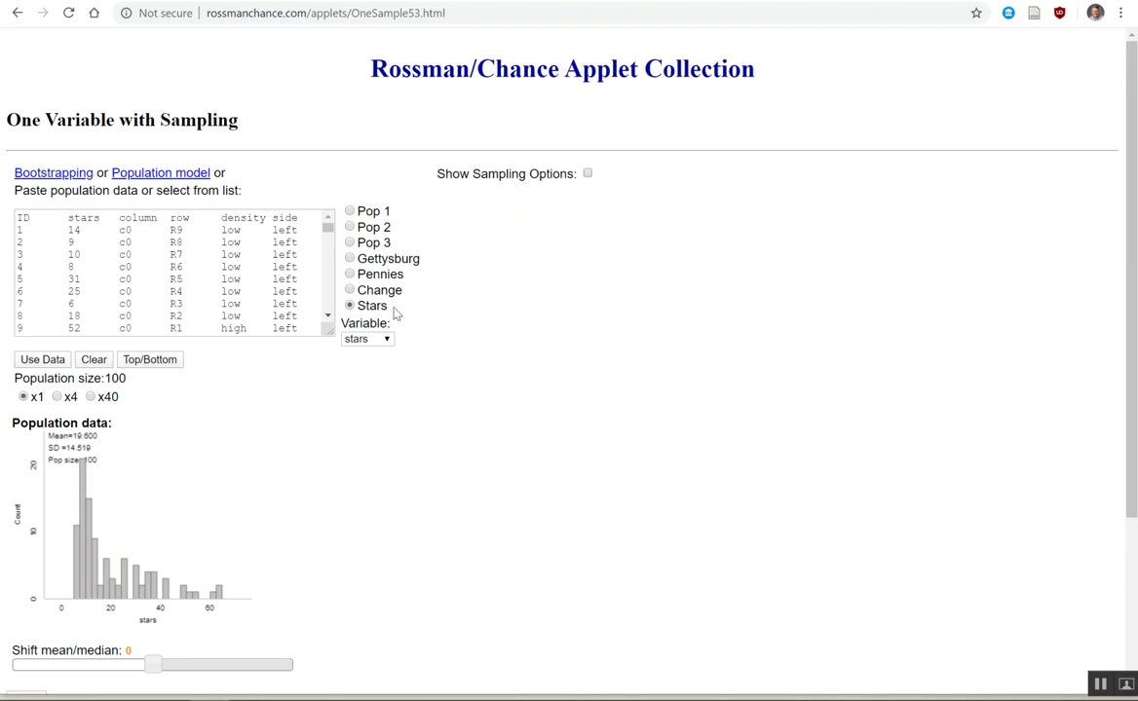
pyautogui.click(588, 174)
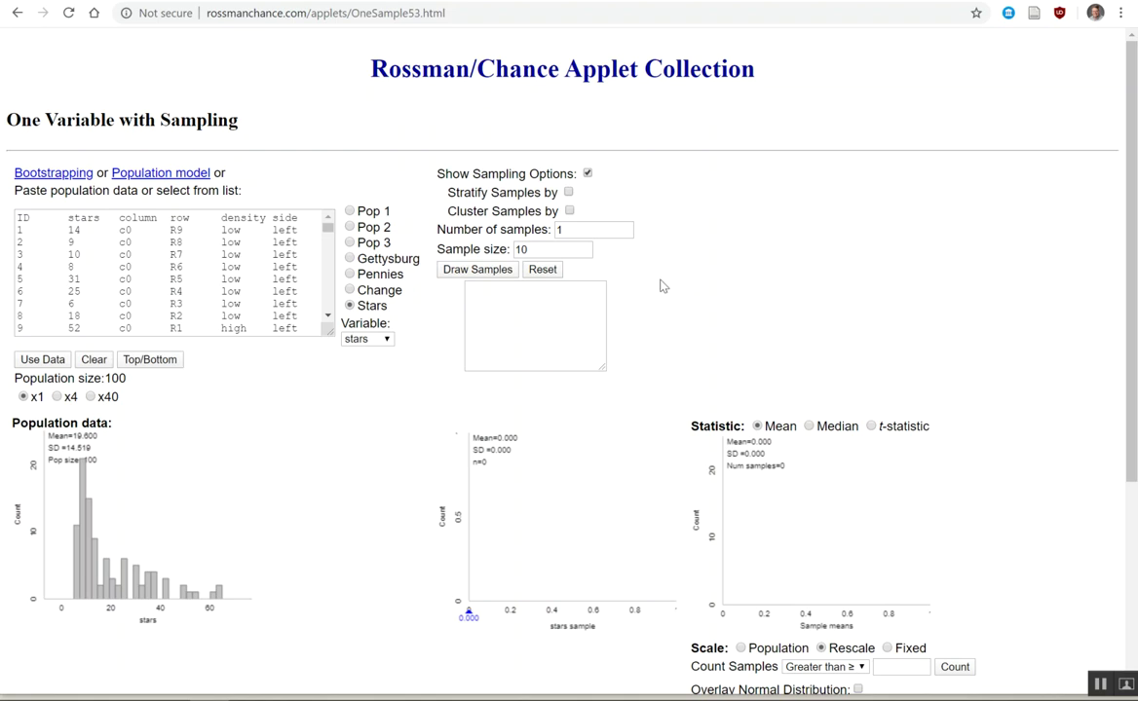
# - Draw one random sample of 10 stars values, giving mean 18.700 and SD 13.841
pyautogui.click(466, 276)
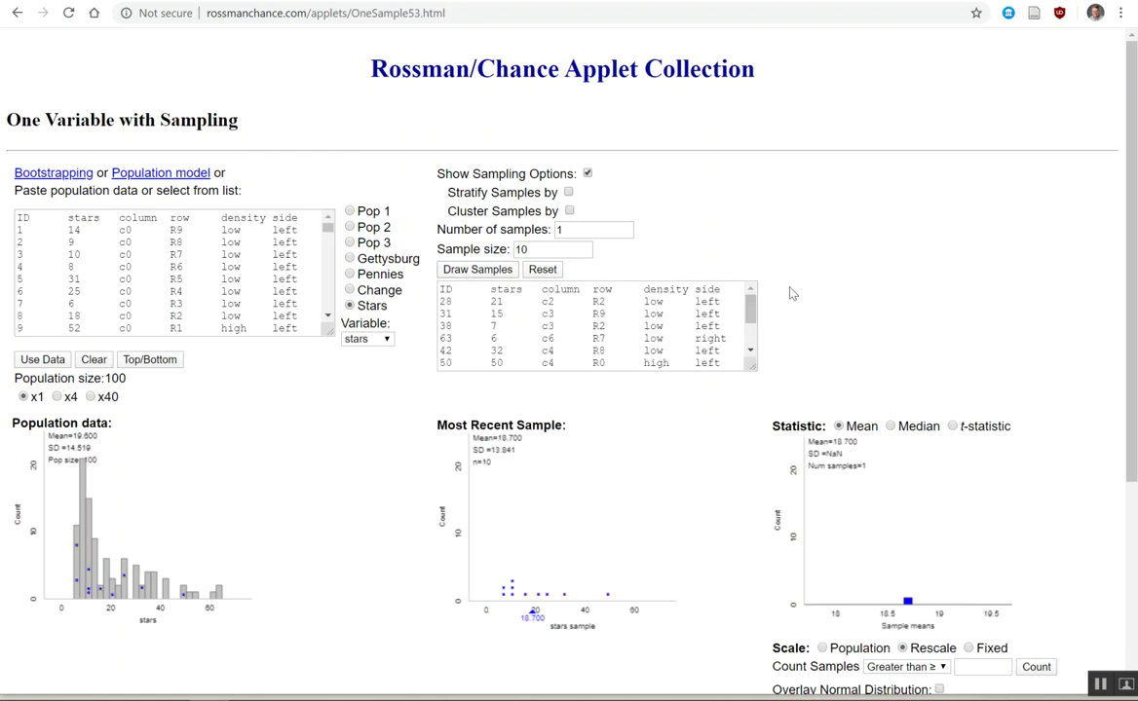
pyautogui.moveTo(753, 317)
pyautogui.mouseDown()
pyautogui.moveTo(752, 333)
pyautogui.moveTo(753, 312)
pyautogui.mouseUp()
# - Draw four more size-10 samples so five sample means are plotted, averaging 20.000
pyautogui.scroll(-1, 724, 623)
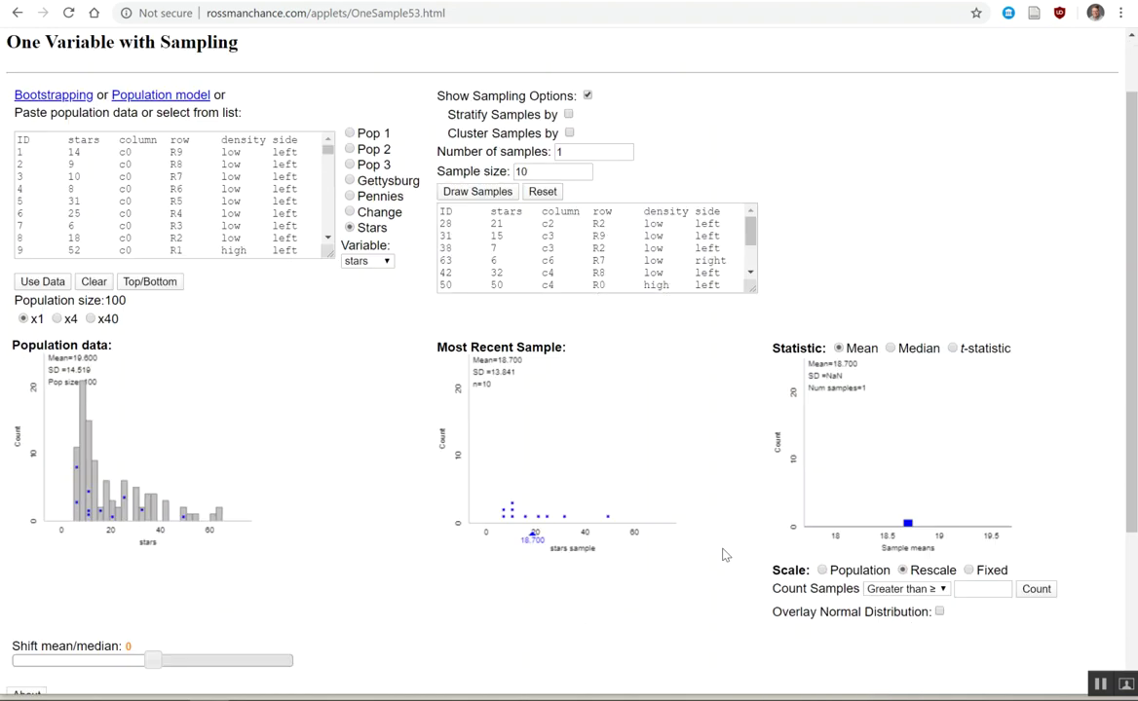
pyautogui.scroll(1, 723, 554)
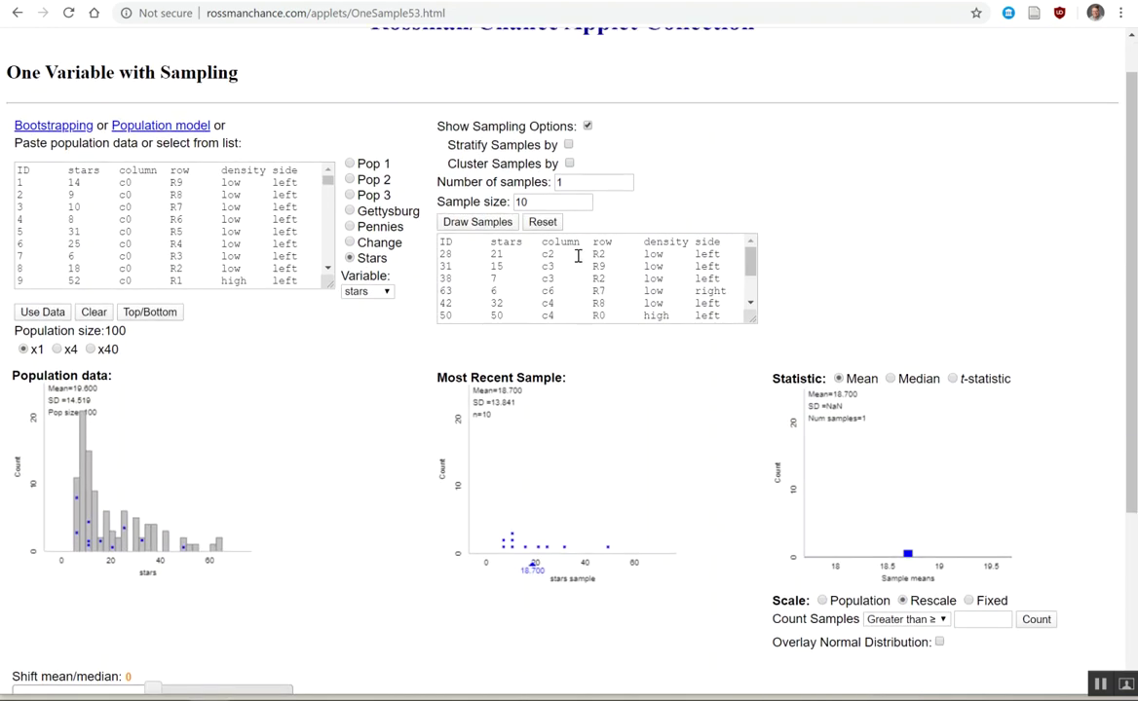
pyautogui.click(503, 224)
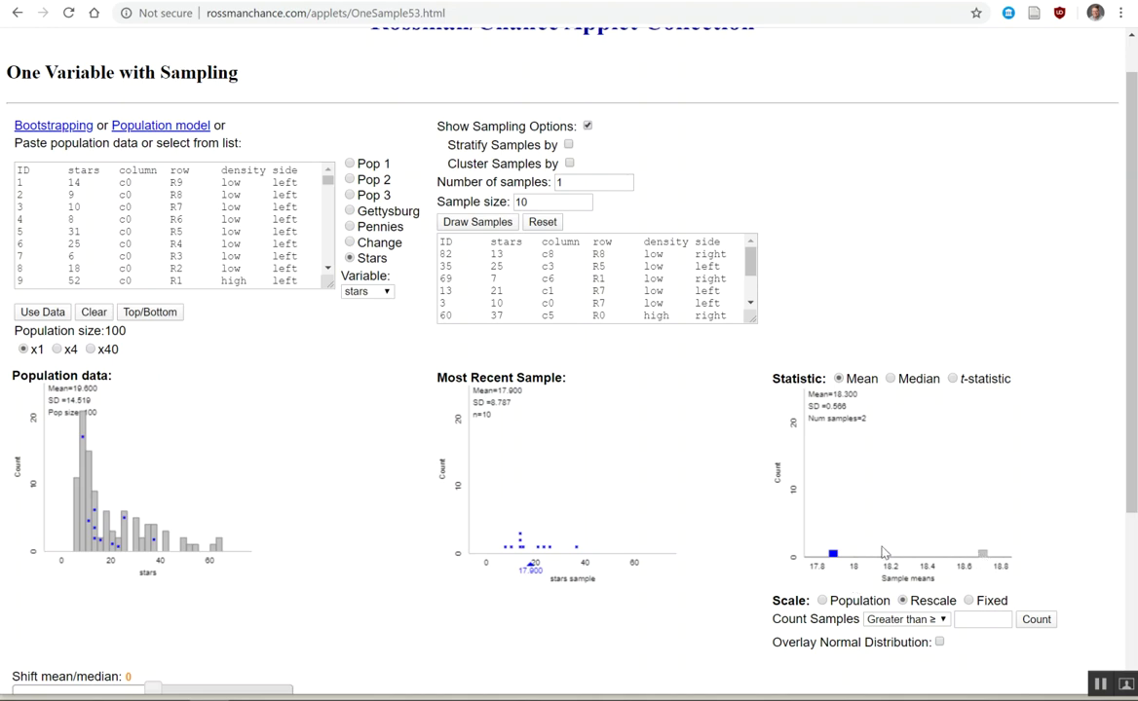
pyautogui.click(493, 226)
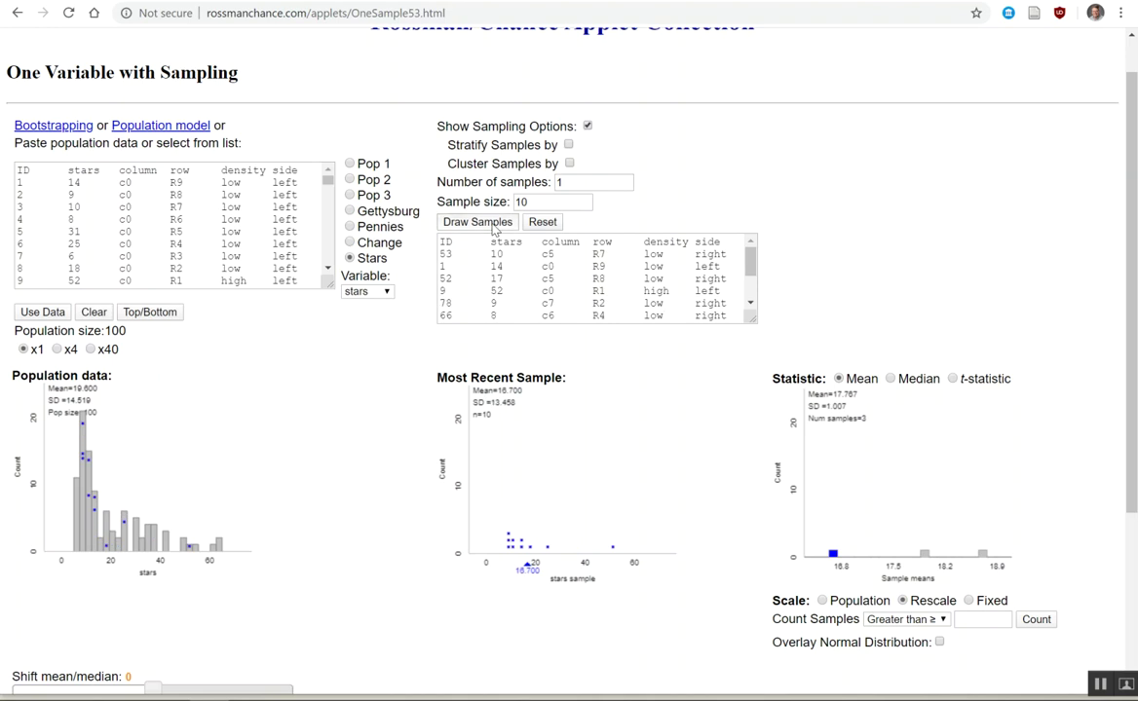
pyautogui.click(493, 227)
pyautogui.click(493, 226)
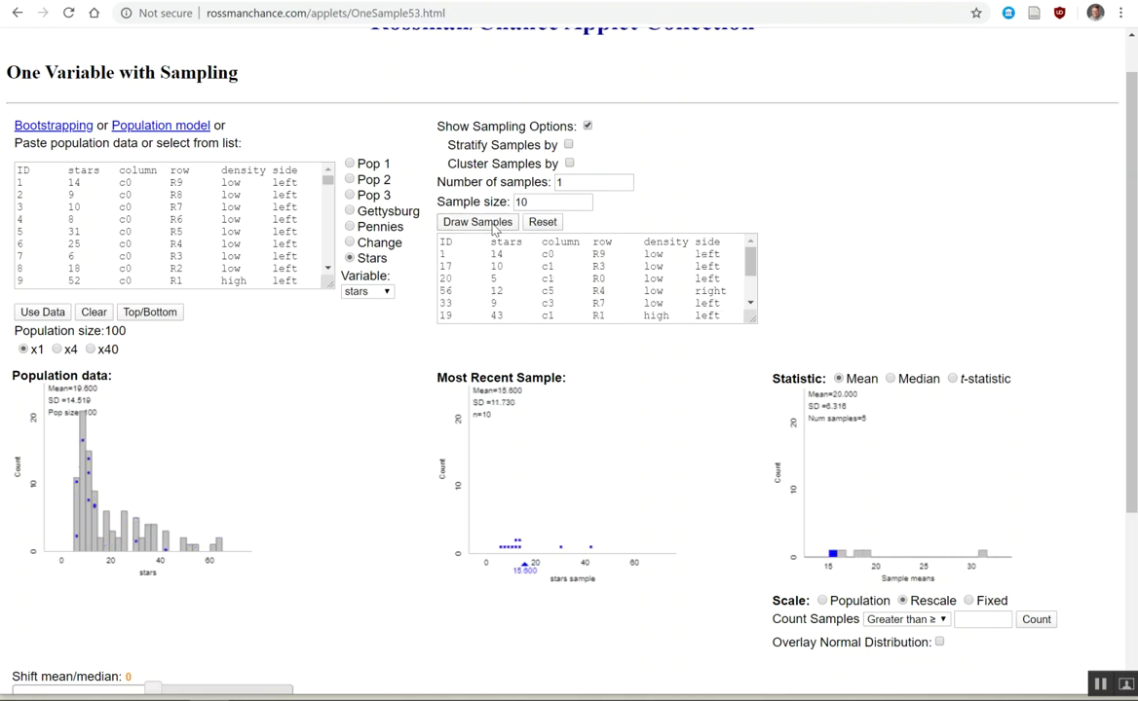
# - Set Number of samples to 10 and draw batches until 55 sample means are plotted
pyautogui.doubleClick(558, 182)
pyautogui.write('10')
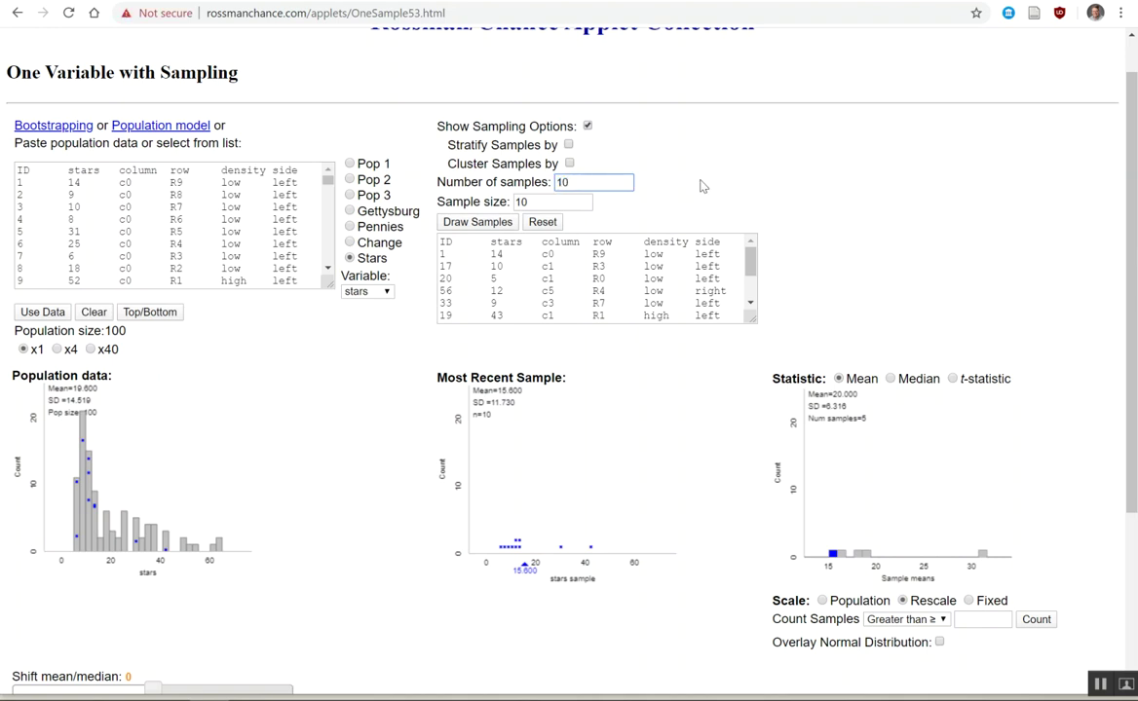
pyautogui.click(487, 224)
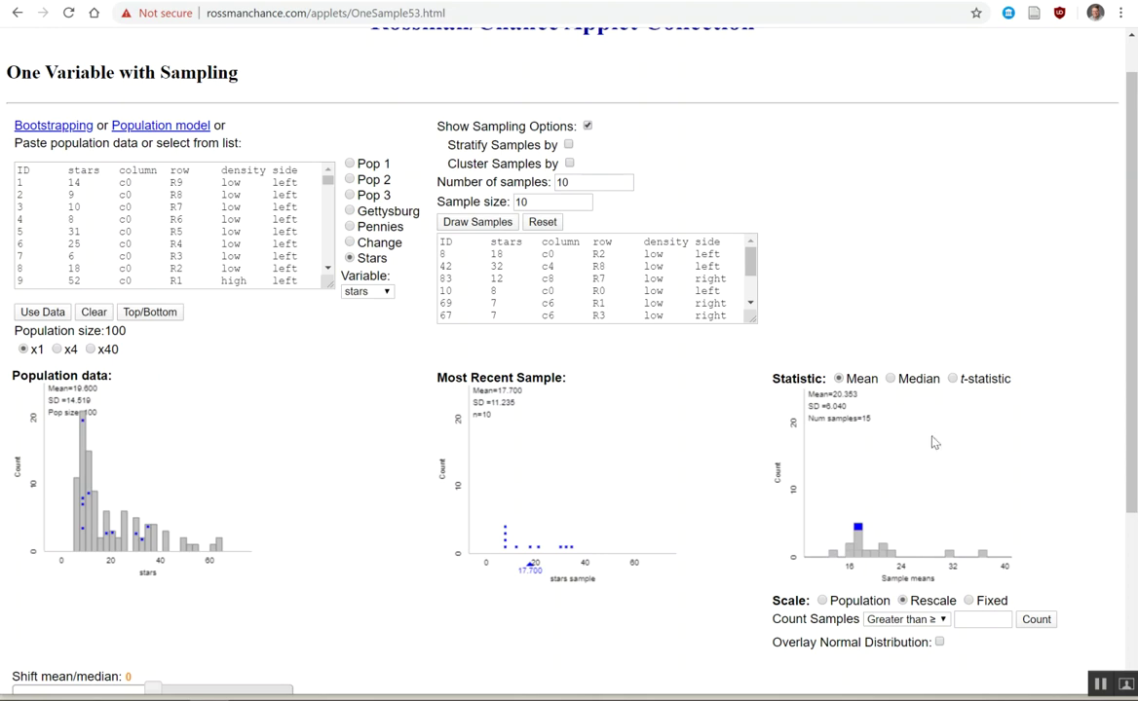
pyautogui.click(478, 223)
pyautogui.click(478, 222)
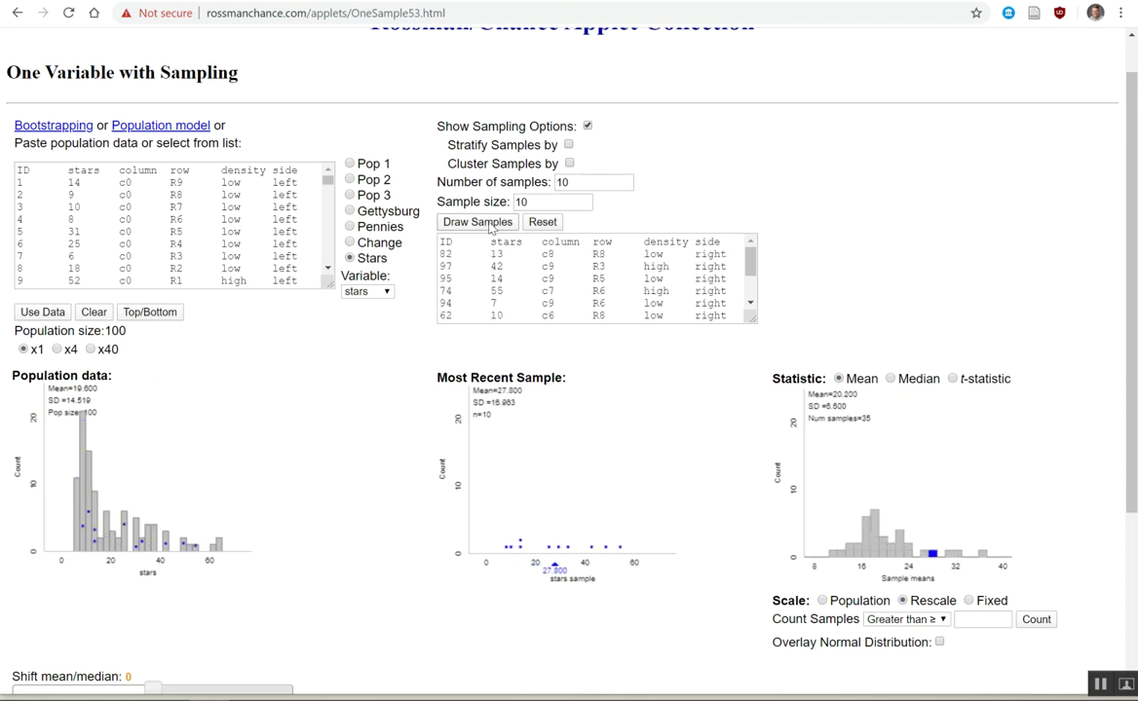
pyautogui.click(478, 222)
pyautogui.click(490, 226)
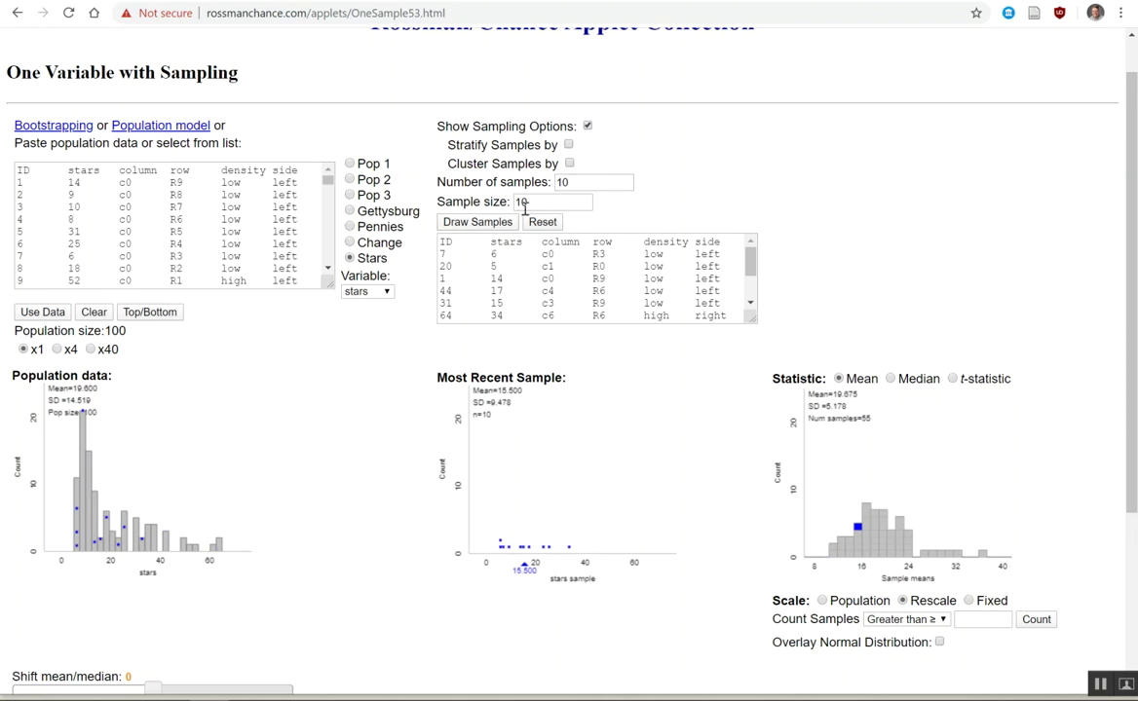
pyautogui.click(559, 181)
pyautogui.doubleClick(554, 181)
# - Set Number of samples to 100 and draw batches until 955 means (mean 19.598, SD 4.322)
pyautogui.write('100')
pyautogui.click(487, 226)
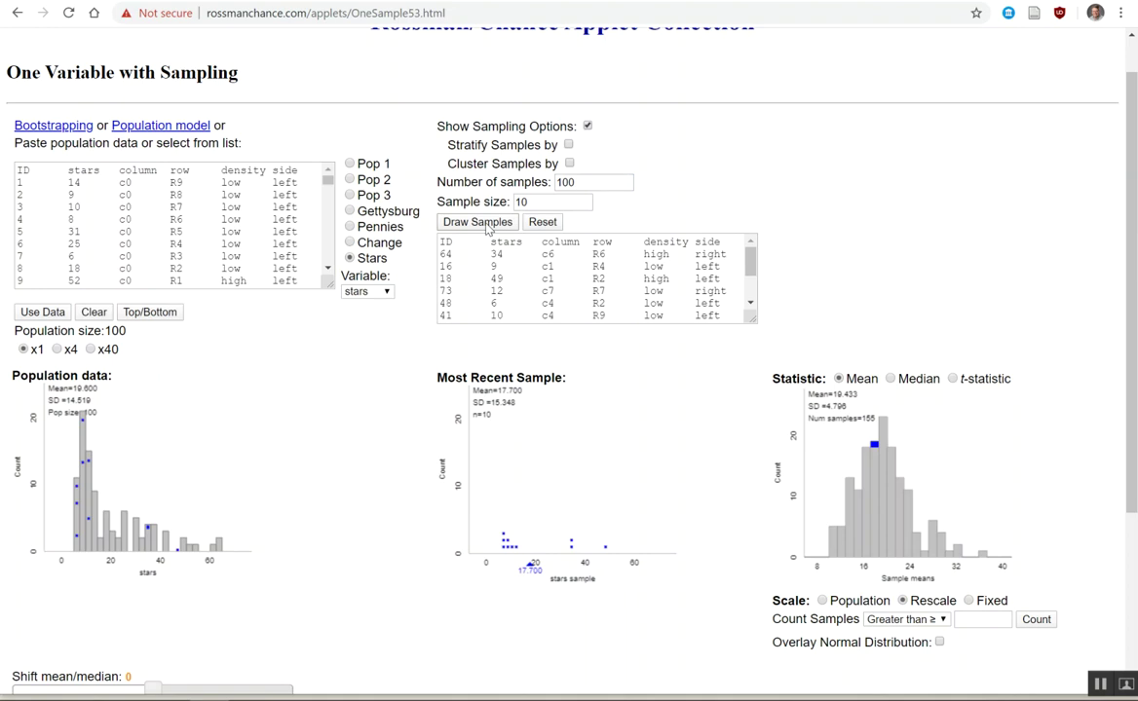
pyautogui.click(487, 226)
pyautogui.click(487, 226)
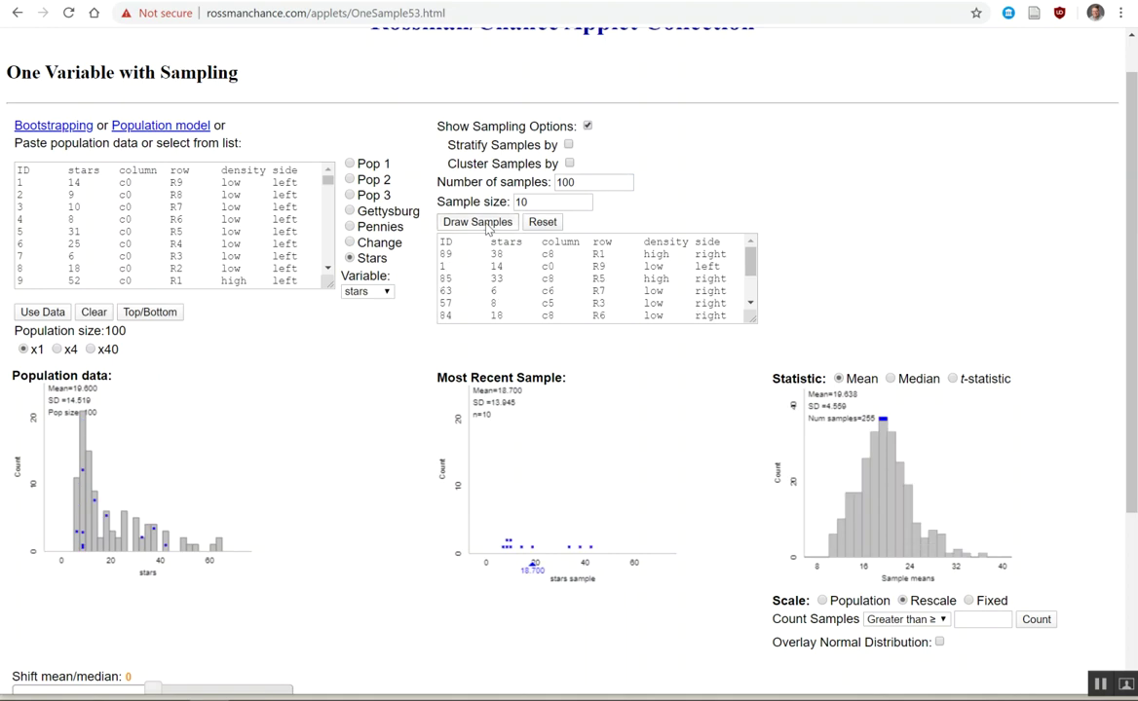
pyautogui.click(487, 226)
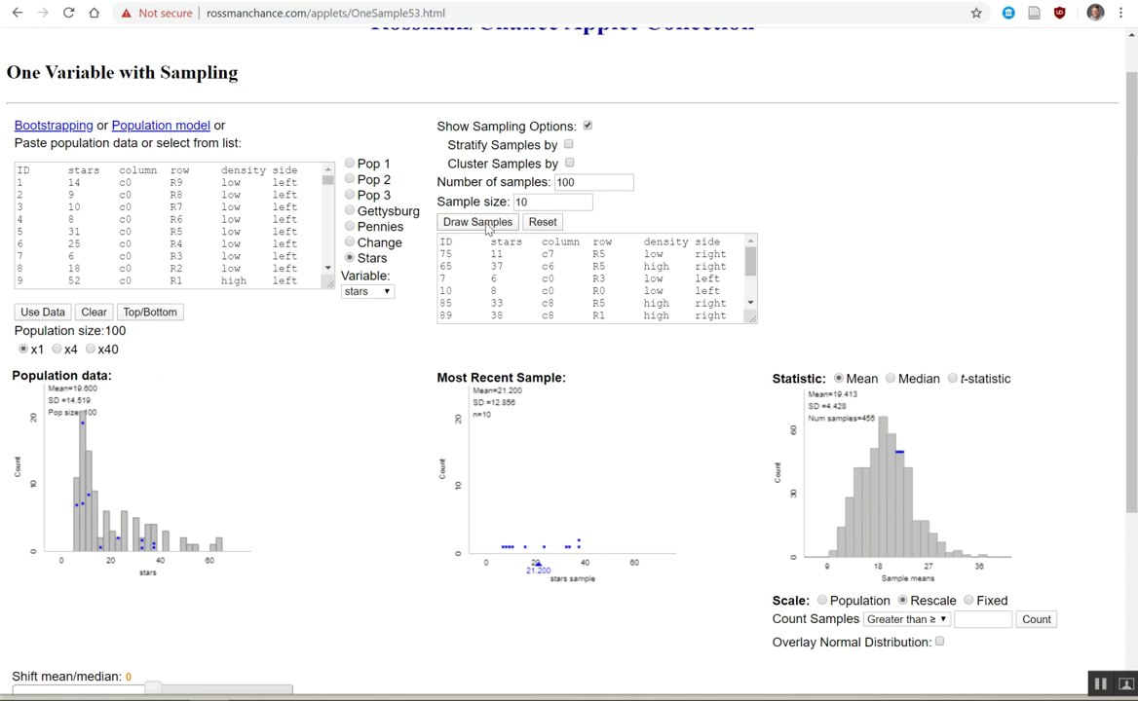
pyautogui.click(487, 226)
pyautogui.click(478, 223)
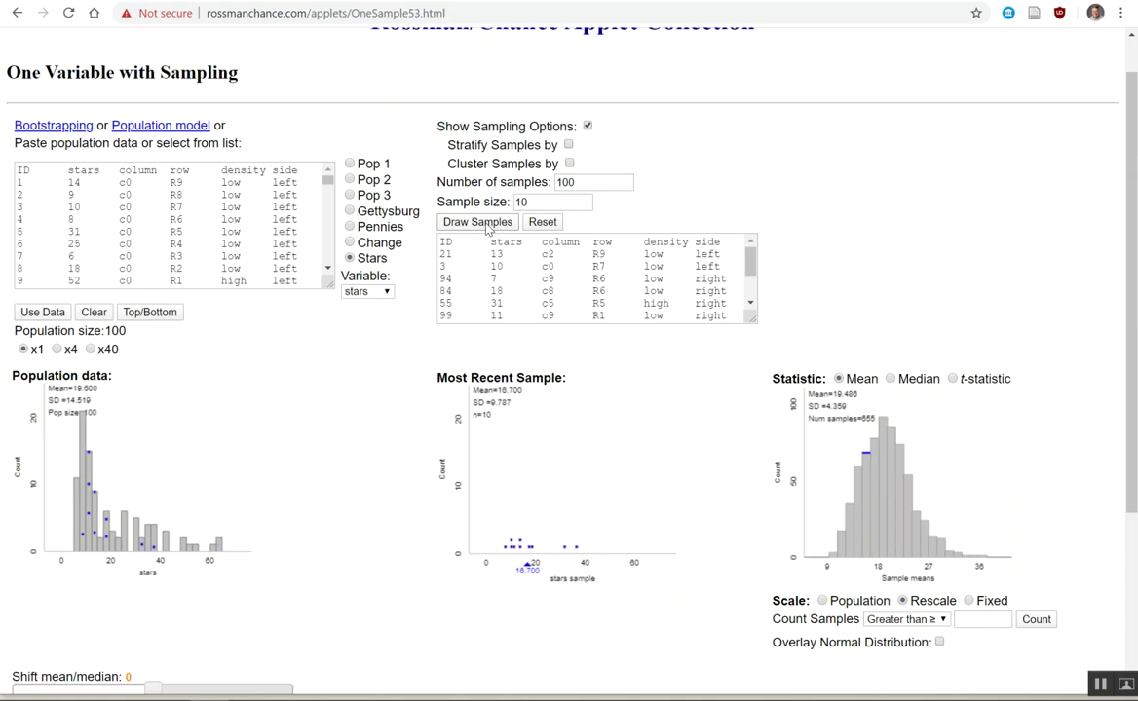
pyautogui.click(478, 222)
pyautogui.click(487, 226)
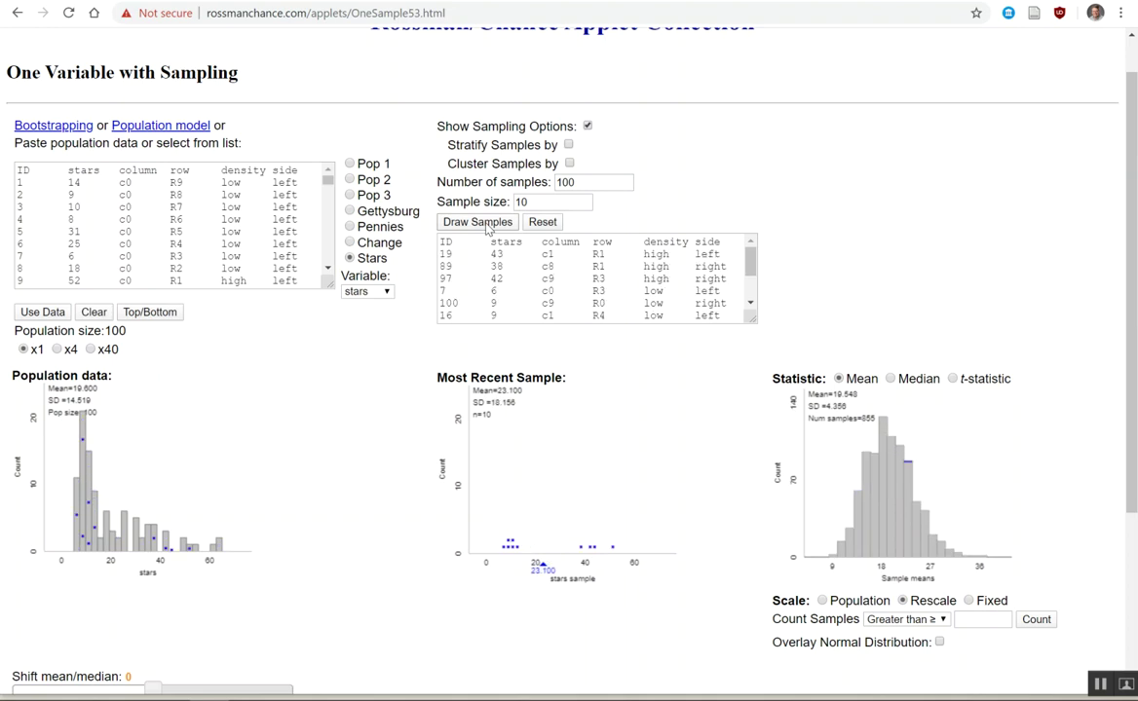
pyautogui.click(487, 226)
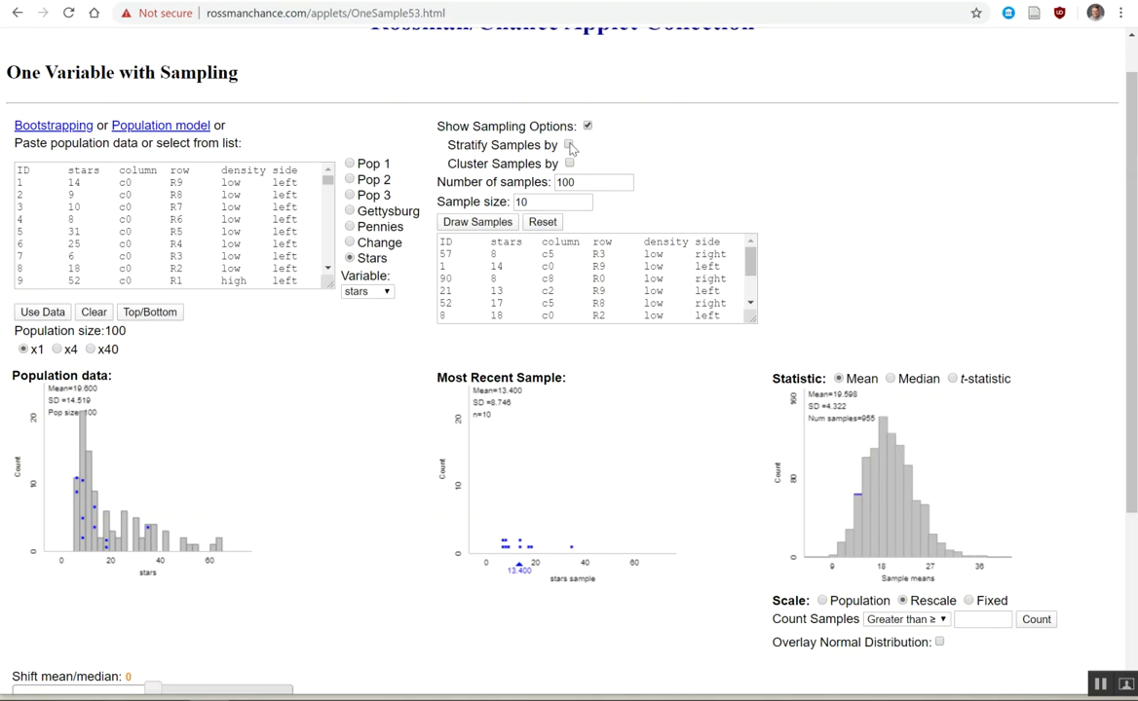
pyautogui.click(570, 163)
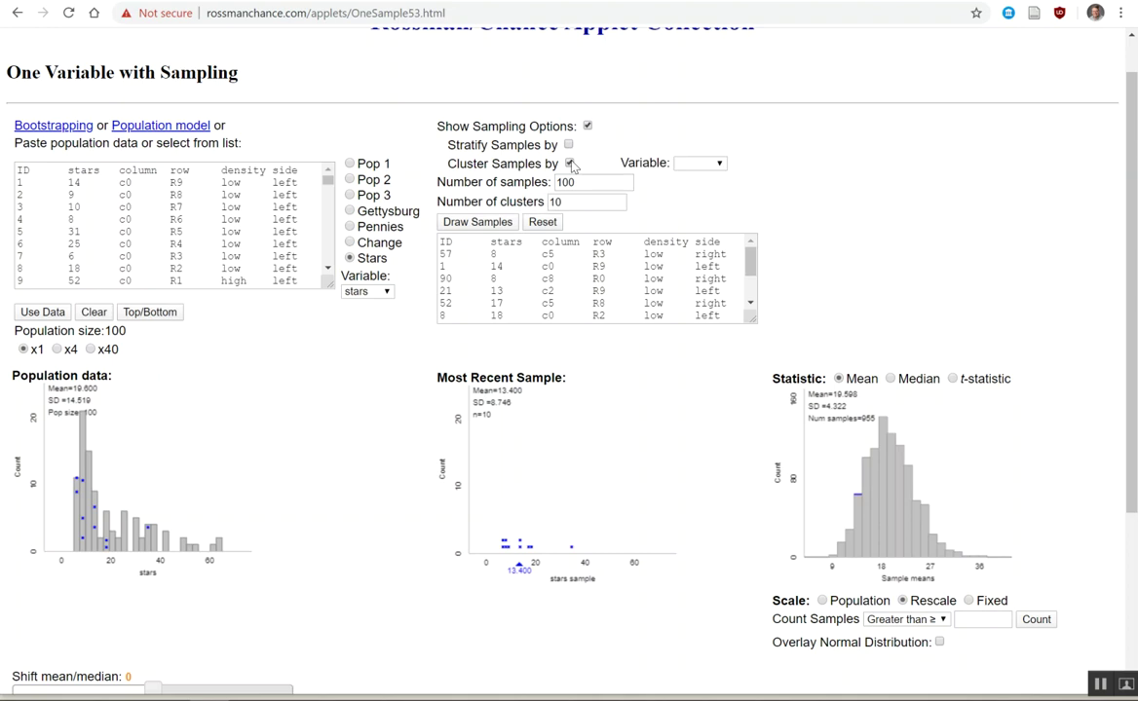
pyautogui.click(694, 164)
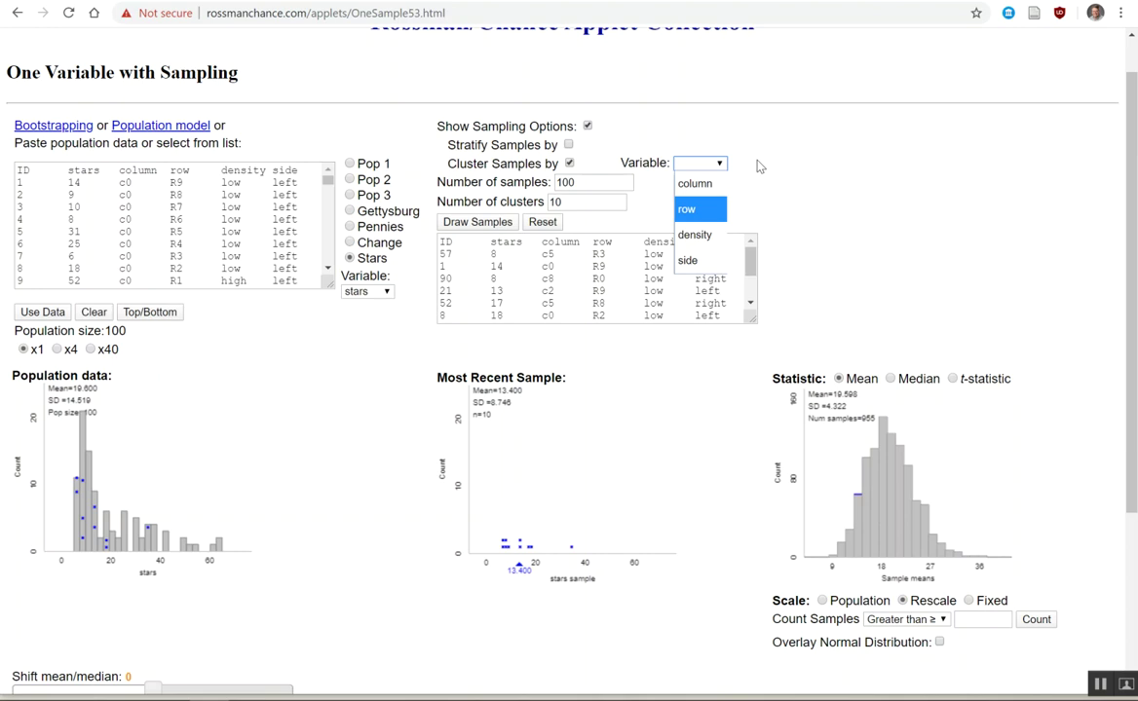
pyautogui.click(761, 133)
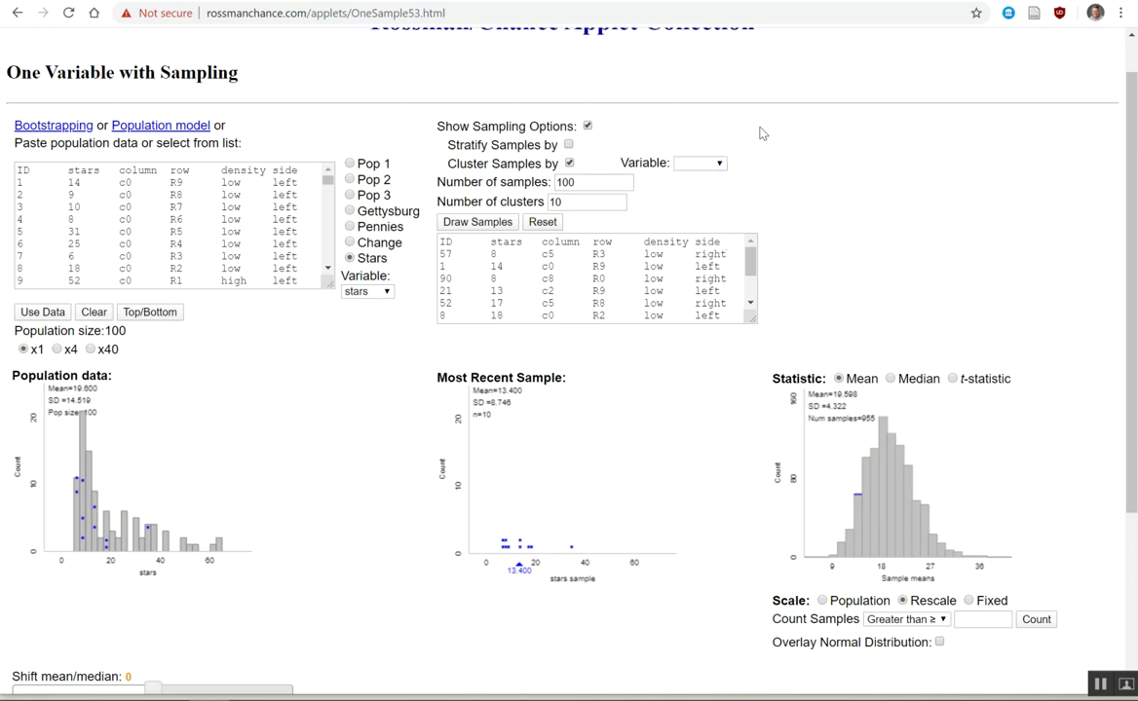
pyautogui.click(569, 144)
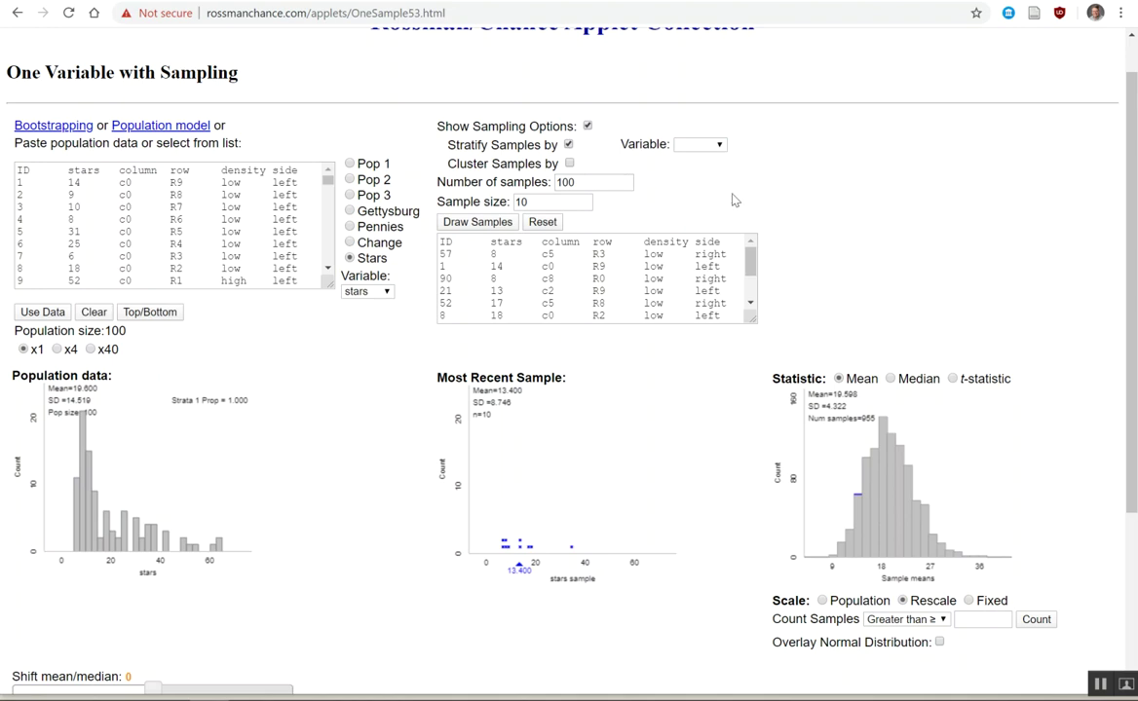
pyautogui.click(674, 143)
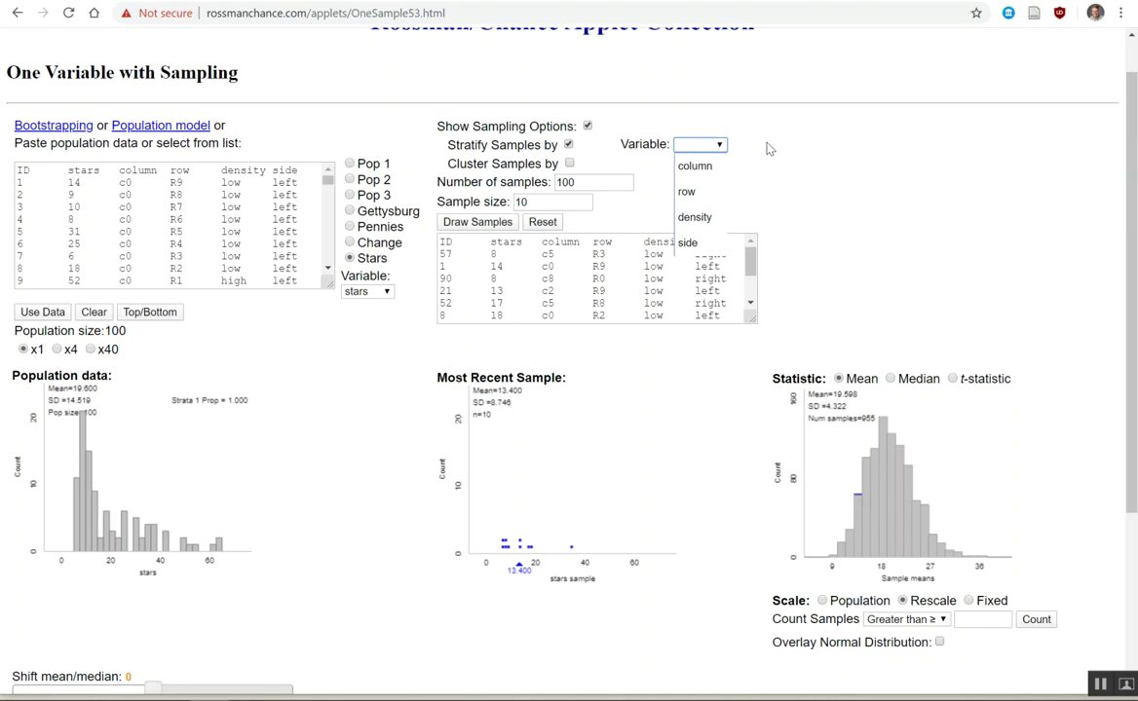
pyautogui.click(768, 149)
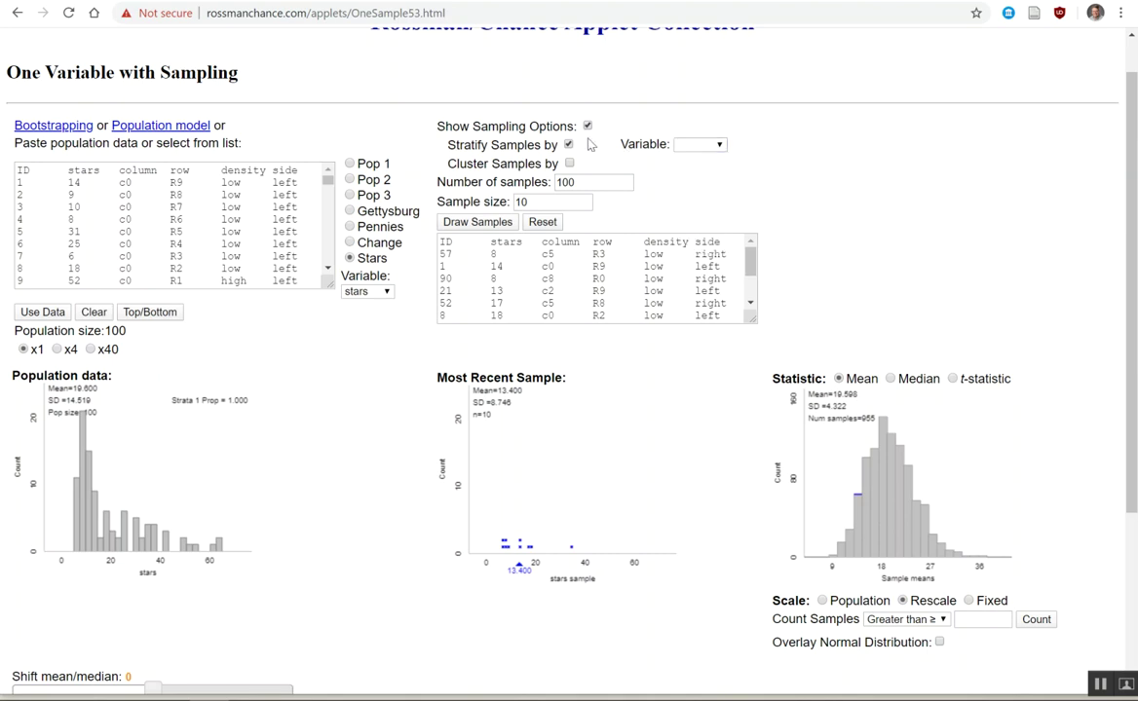
pyautogui.click(569, 144)
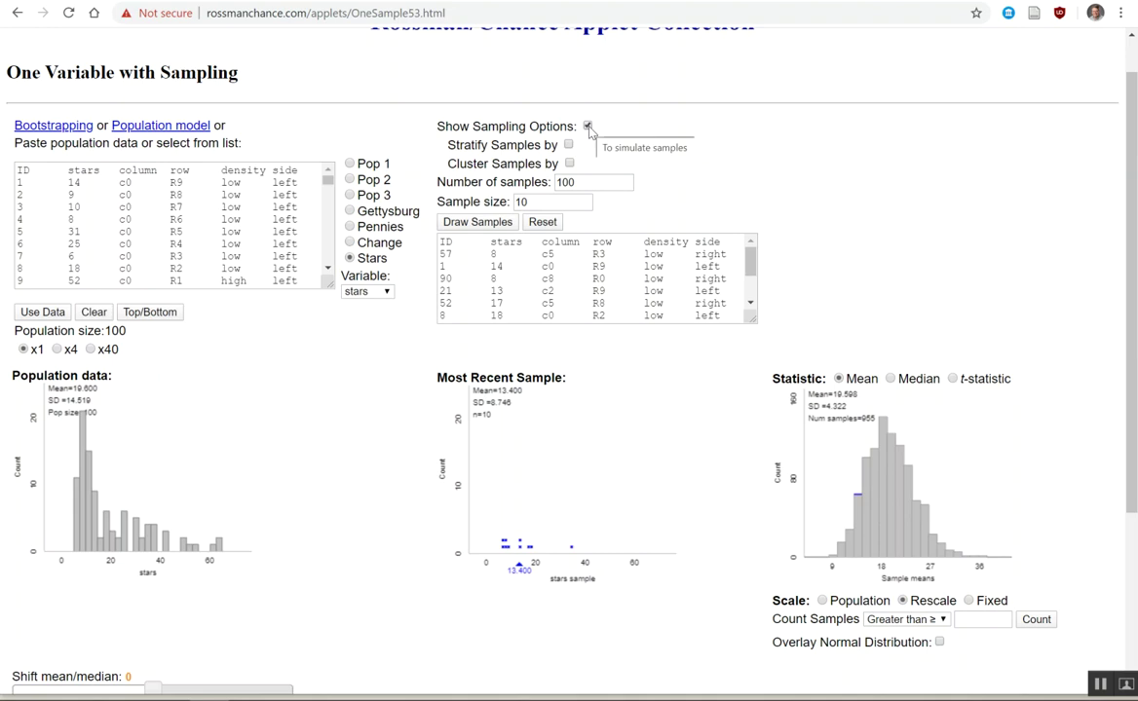
# - Toggle Show Sampling Options off and on to reset to 0 samples, keeping 100 samples of size 10
pyautogui.click(589, 126)
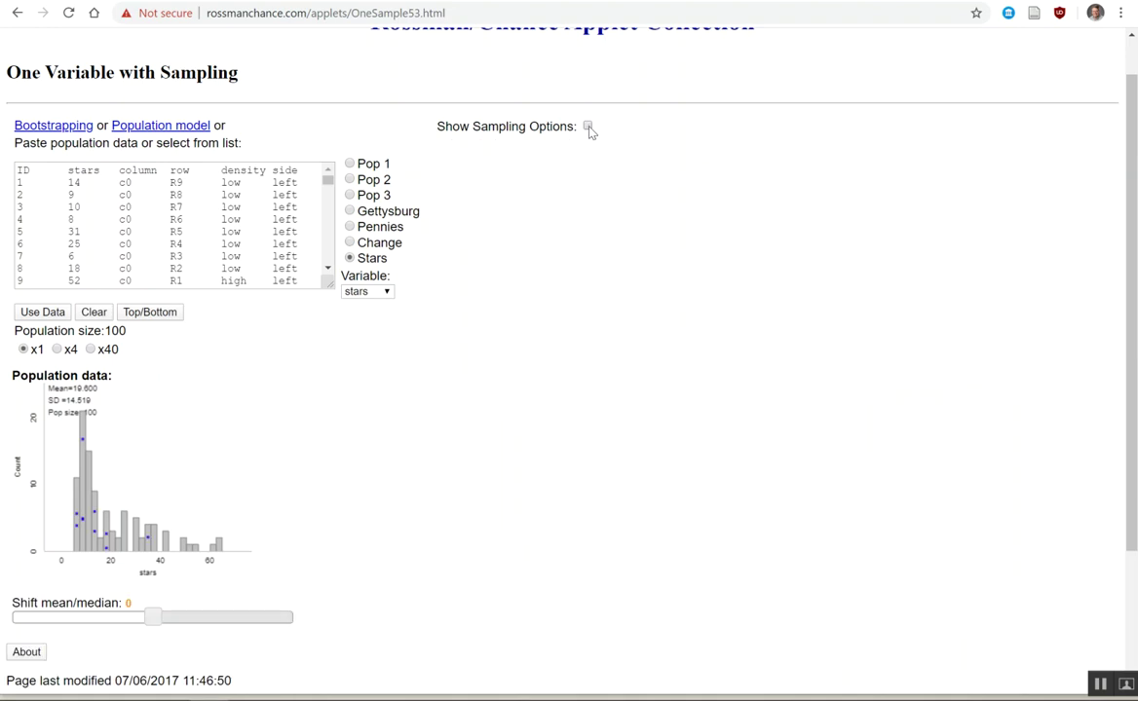
pyautogui.click(589, 127)
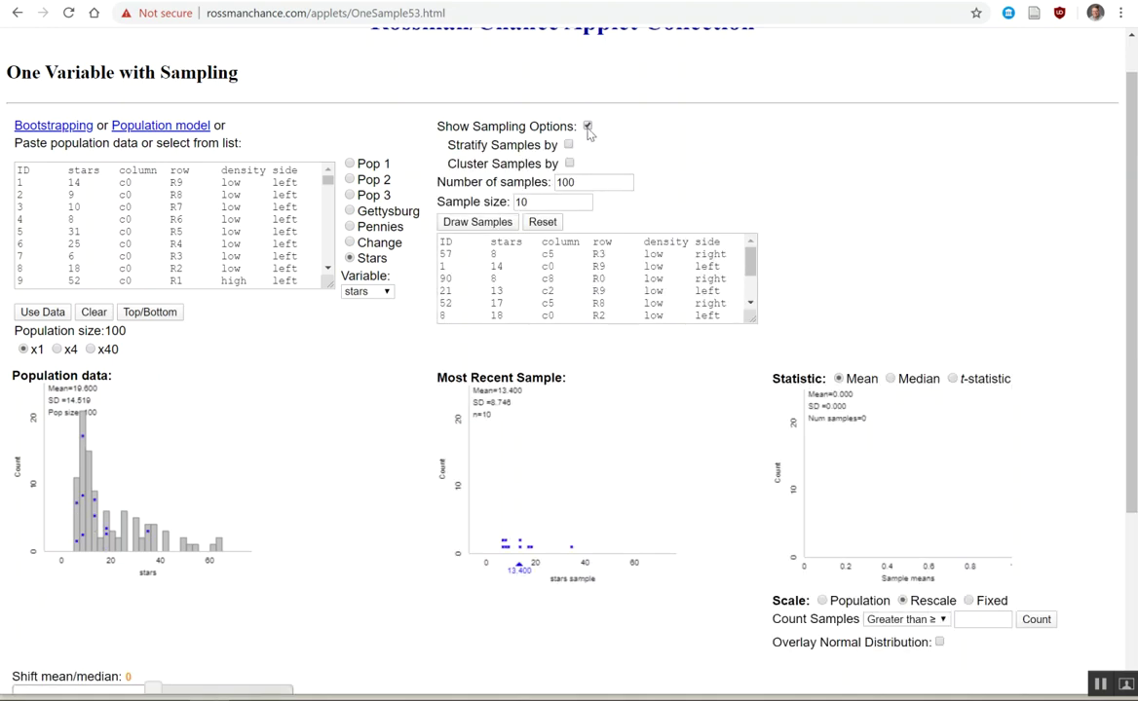
pyautogui.click(570, 182)
pyautogui.doubleClick(570, 183)
pyautogui.click(547, 203)
pyautogui.click(687, 251)
pyautogui.scroll(-1, 687, 252)
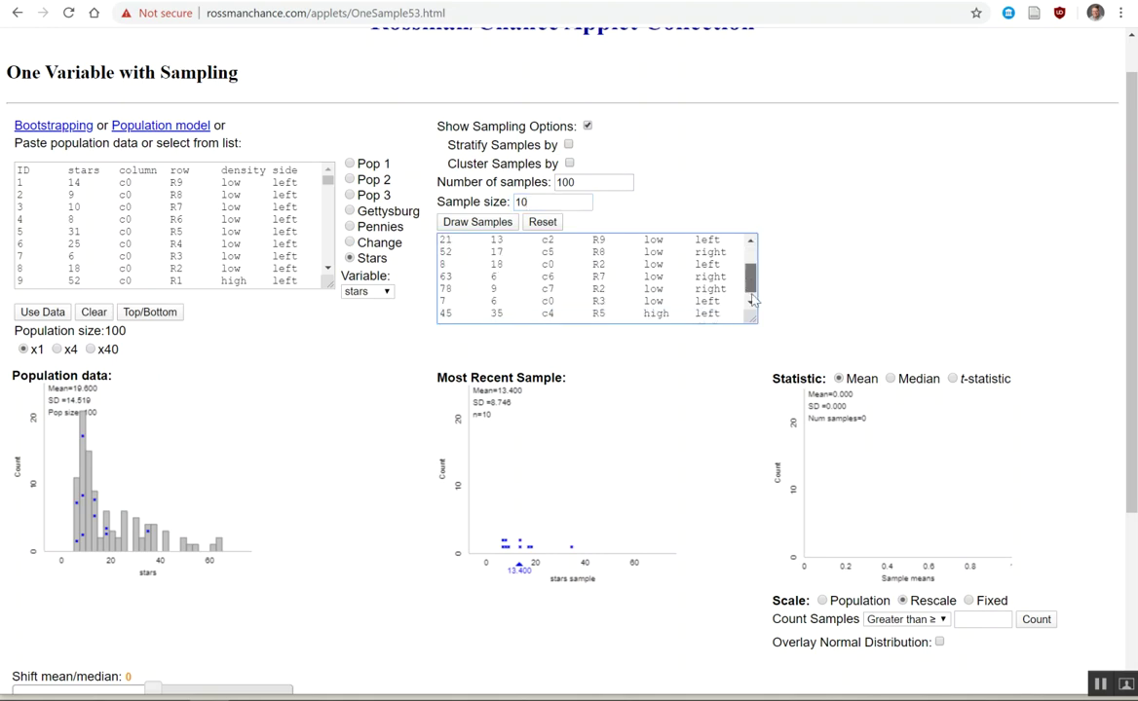
pyautogui.scroll(1, 752, 261)
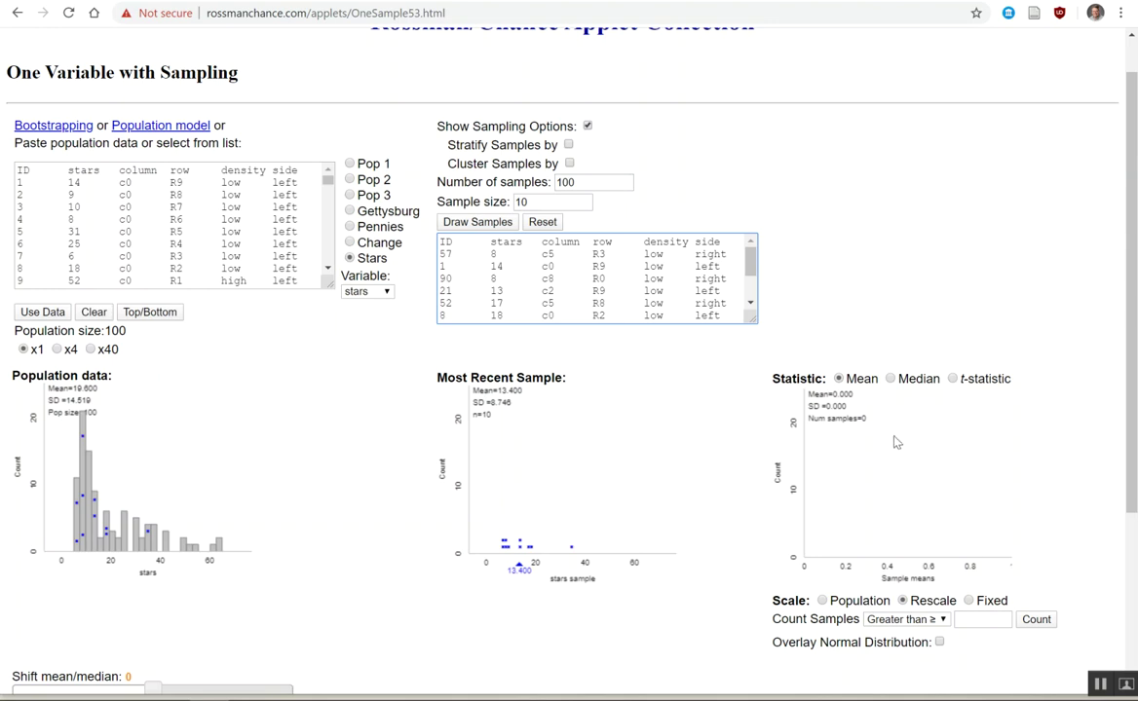
pyautogui.click(953, 379)
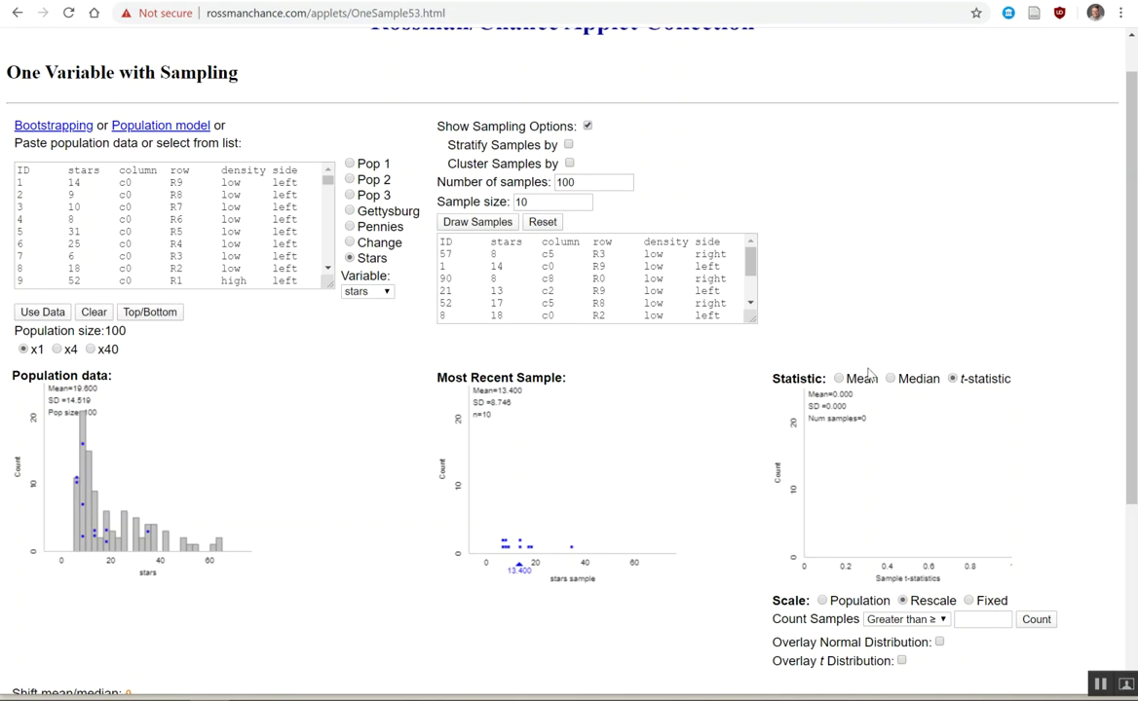
pyautogui.click(840, 379)
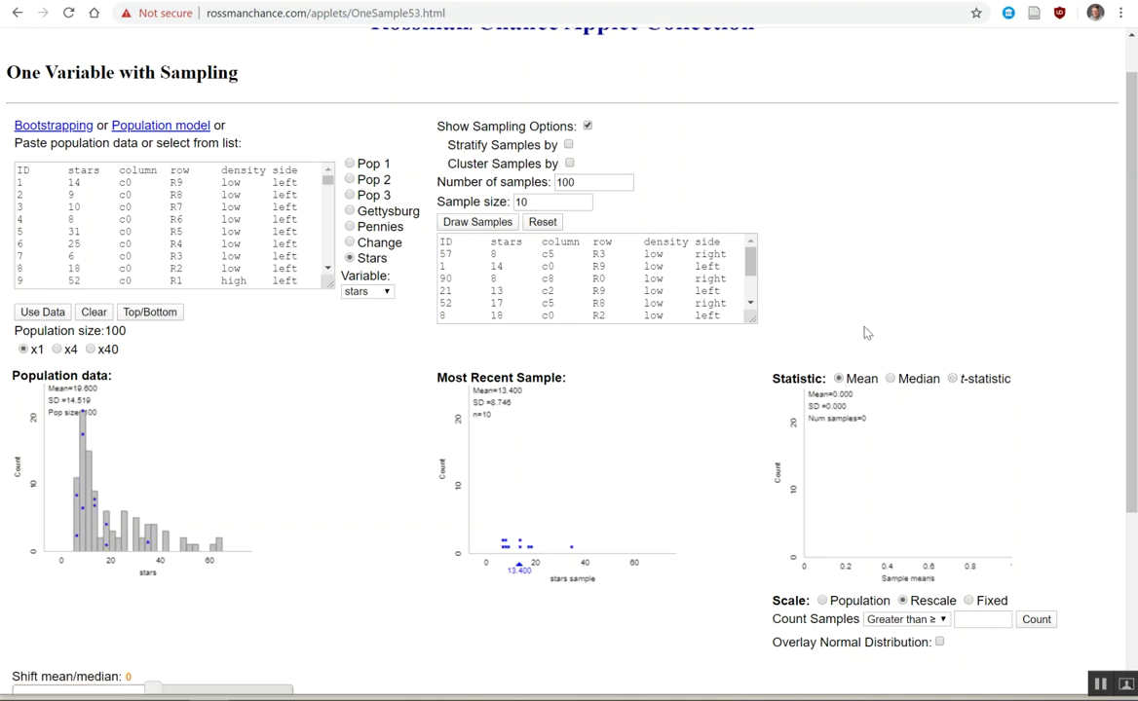